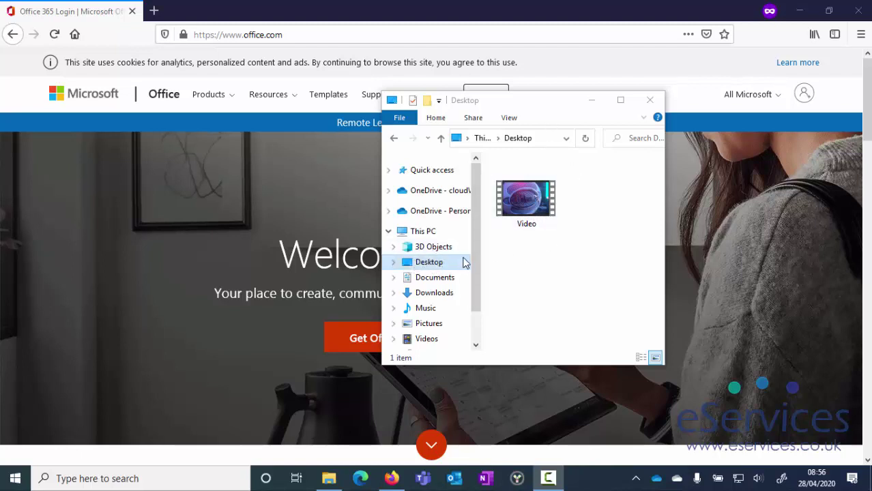
Play the Desktop 'Video' clip in Movies & TV through its 4-second running time.
{"action": "left_click", "coordinate": [522, 203]}
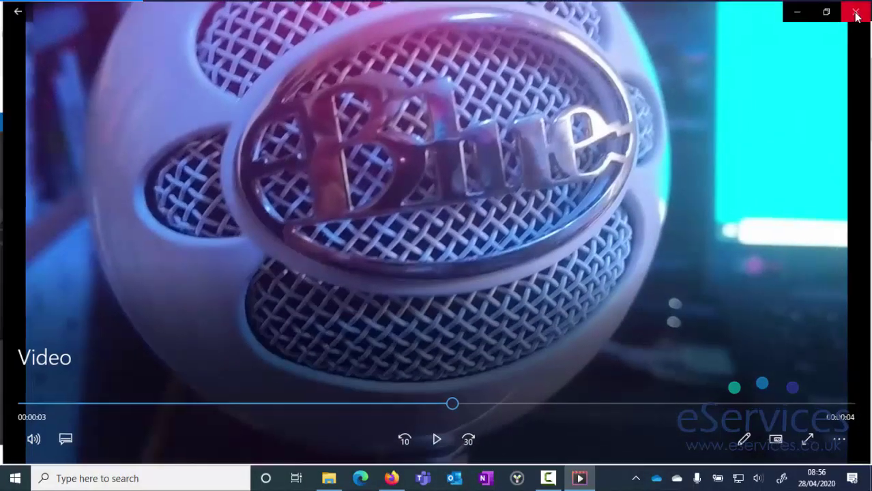
Close Movies & TV and bring the browser showing office.com to the front.
{"action": "left_click", "coordinate": [857, 15]}
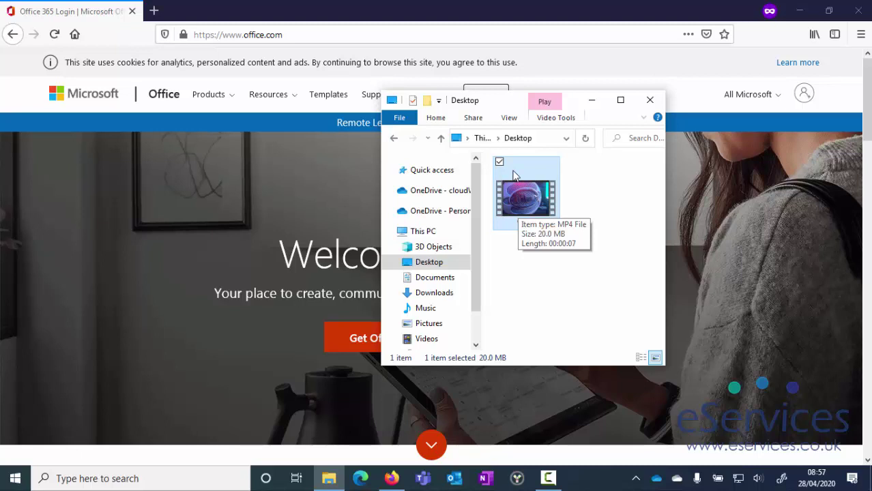
{"action": "left_click", "coordinate": [452, 8]}
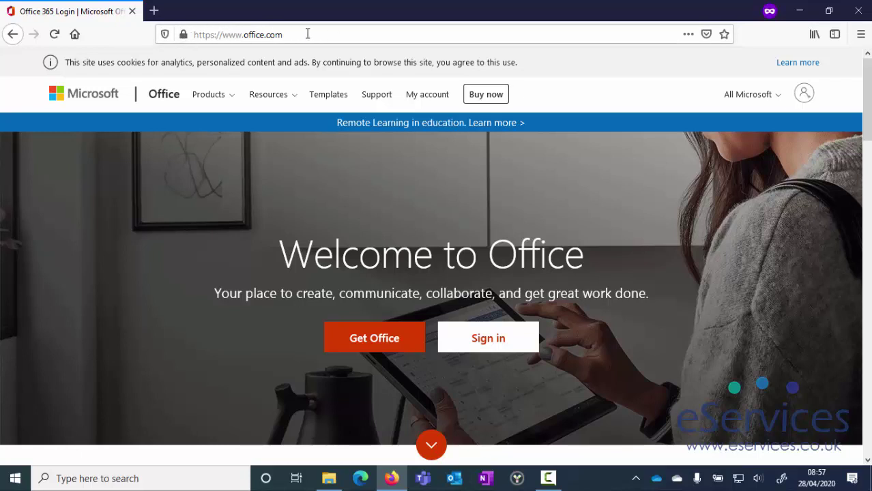
Sign in to Office 365 on office.com by entering the account username.
{"action": "left_click", "coordinate": [489, 347]}
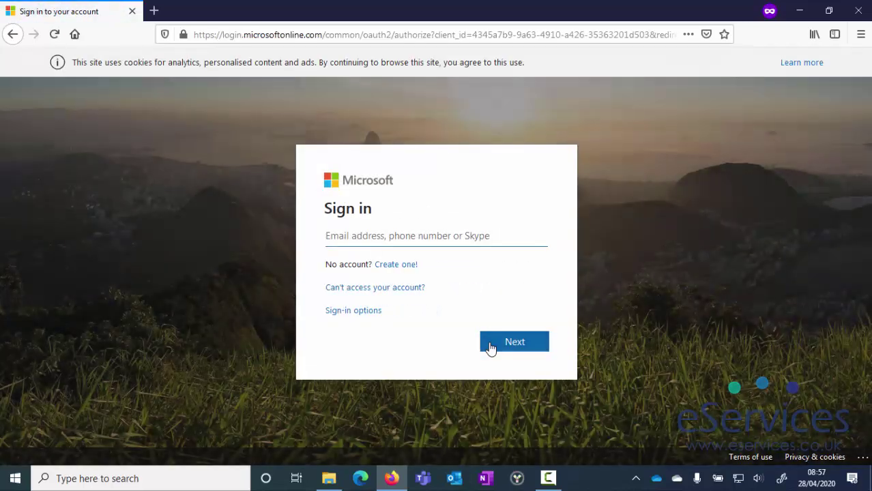
{"action": "type", "text": "st"}
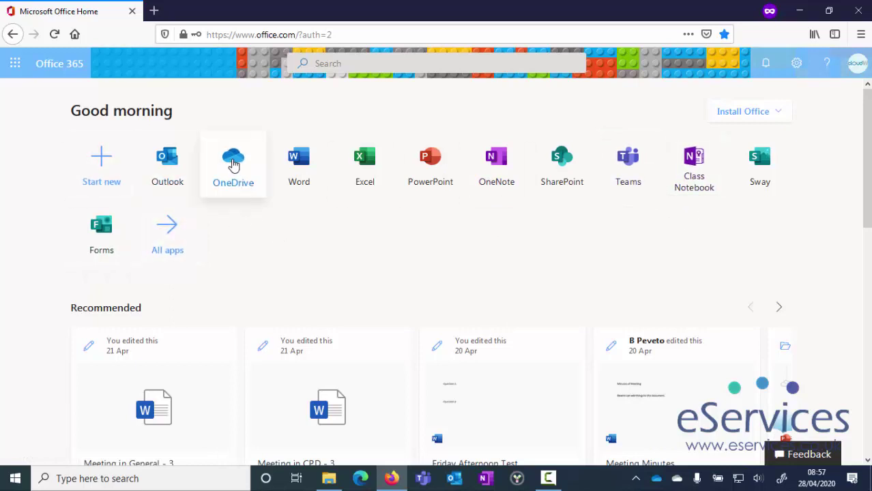
Open OneDrive from the Office home page, check the New menu, and reveal the Upload choices.
{"action": "left_click", "coordinate": [231, 163]}
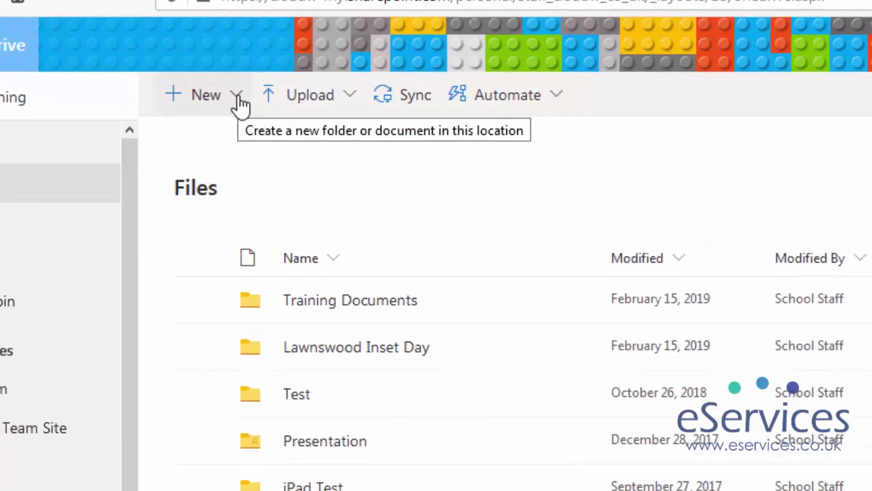
{"action": "left_click", "coordinate": [239, 97]}
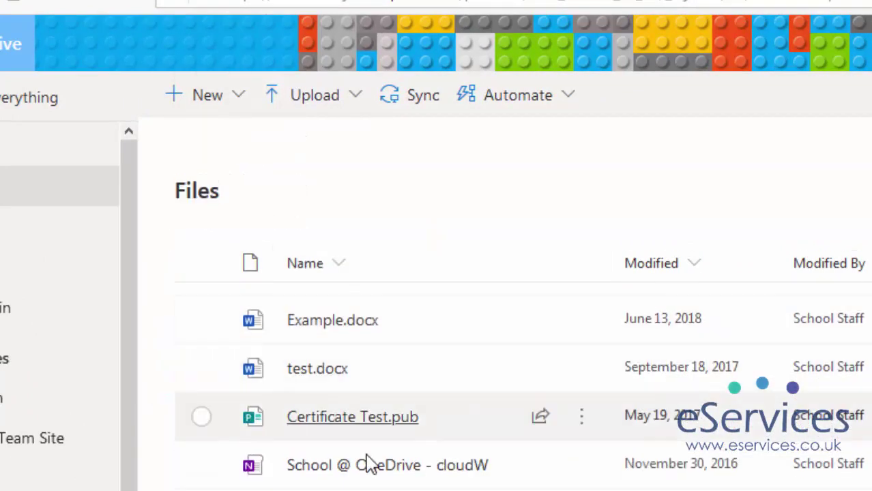
{"action": "scroll", "coordinate": [395, 374], "scroll_direction": "up", "scroll_amount": 1}
{"action": "scroll", "coordinate": [395, 374], "scroll_direction": "up", "scroll_amount": 3}
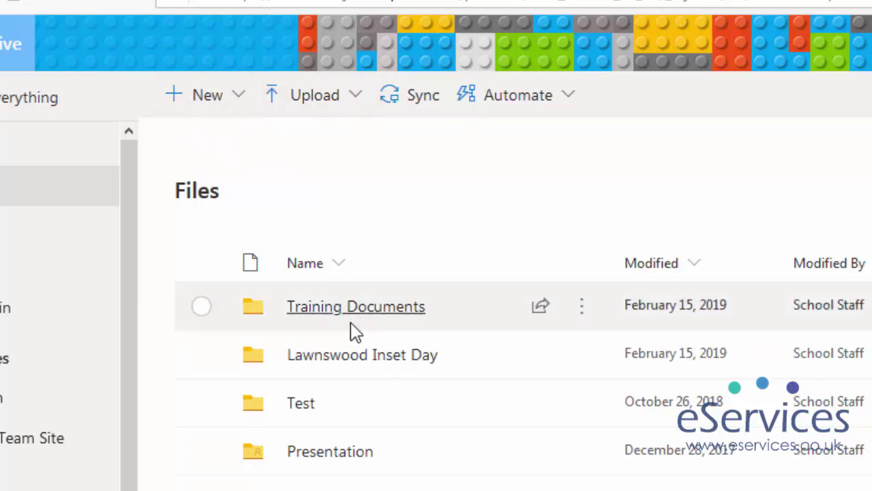
{"action": "left_click", "coordinate": [335, 98]}
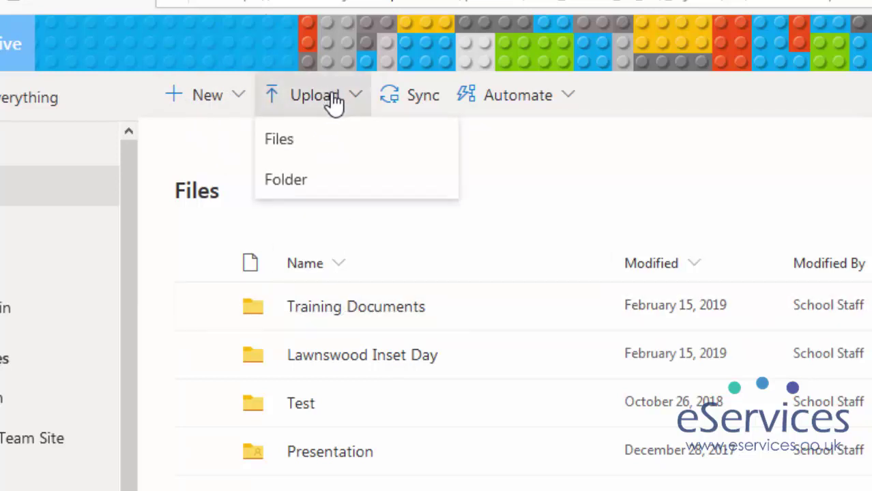
Upload the 20.0 MB Video file from the Desktop into Documents and confirm progress shows Done.
{"action": "left_click", "coordinate": [285, 150]}
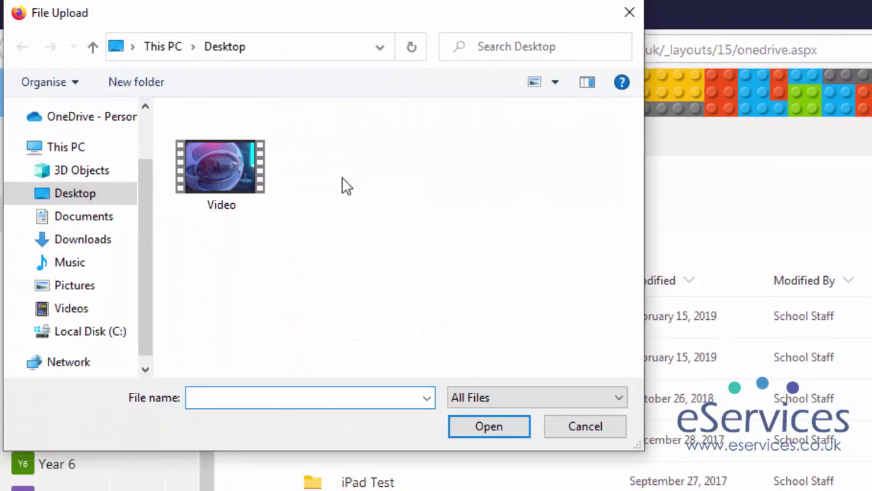
{"action": "left_click", "coordinate": [178, 163]}
{"action": "left_click", "coordinate": [491, 430]}
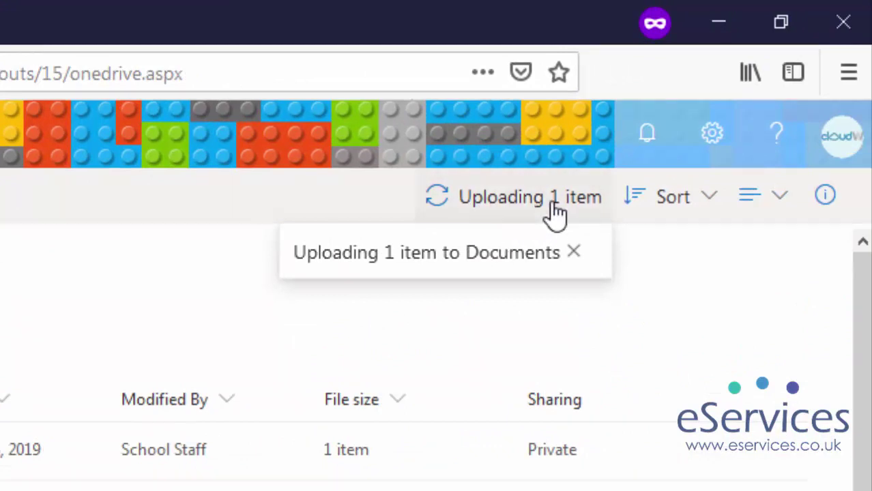
{"action": "left_click", "coordinate": [511, 203]}
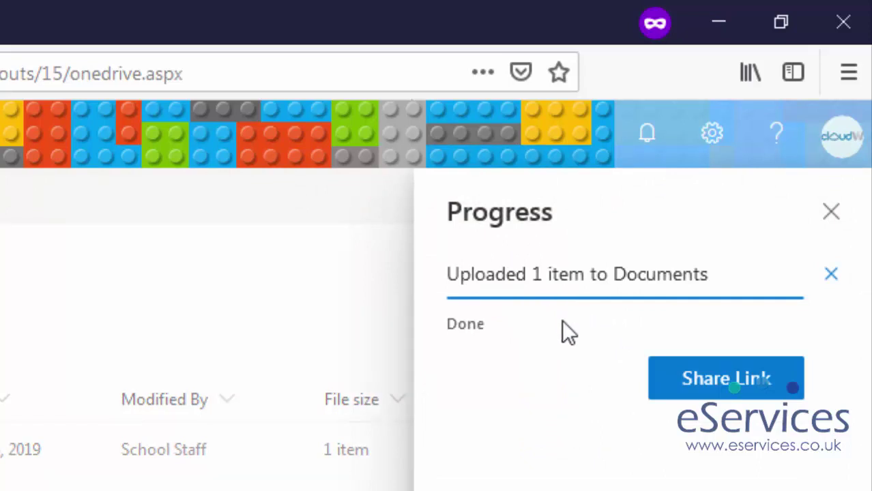
Share Video by link, compare the audience options, then pick Anyone with the link without editing.
{"action": "left_click", "coordinate": [720, 386]}
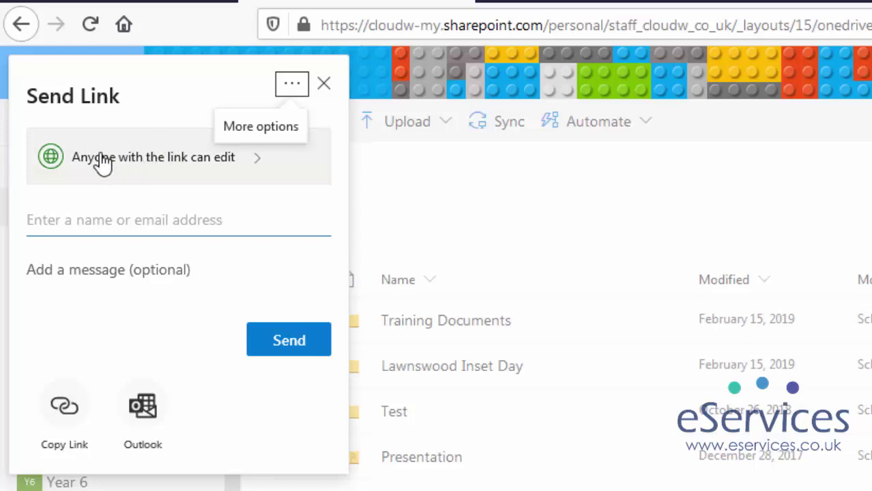
{"action": "left_click", "coordinate": [244, 175]}
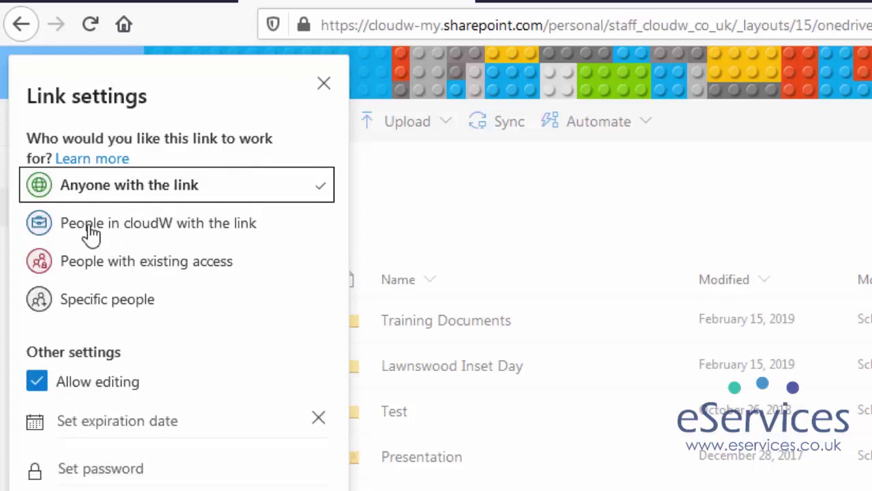
{"action": "left_click", "coordinate": [161, 237]}
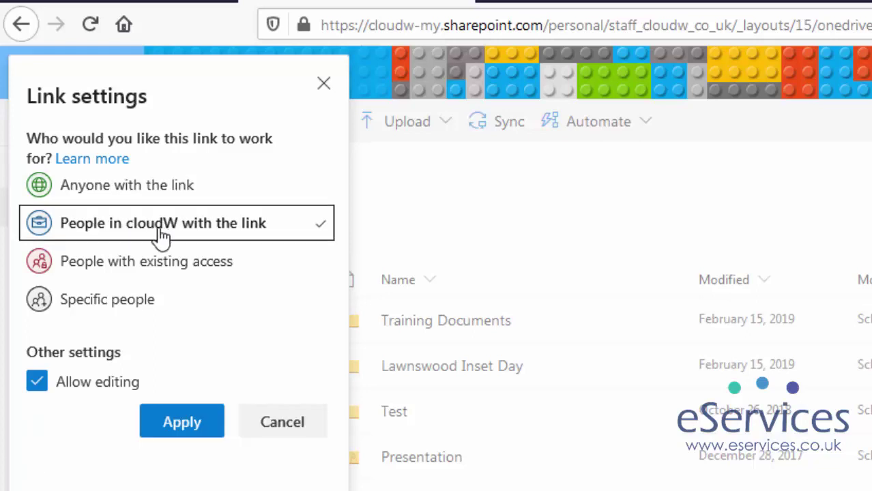
{"action": "left_click", "coordinate": [140, 271]}
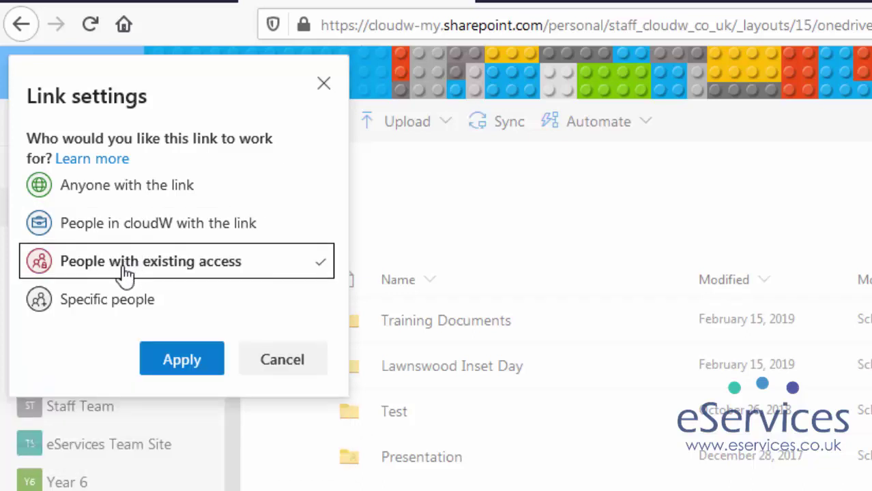
{"action": "left_click", "coordinate": [113, 309]}
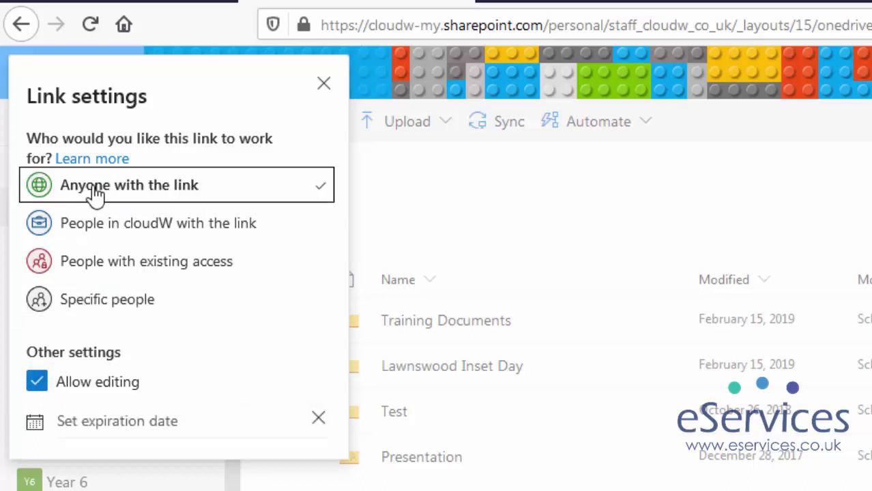
{"action": "left_click", "coordinate": [38, 385]}
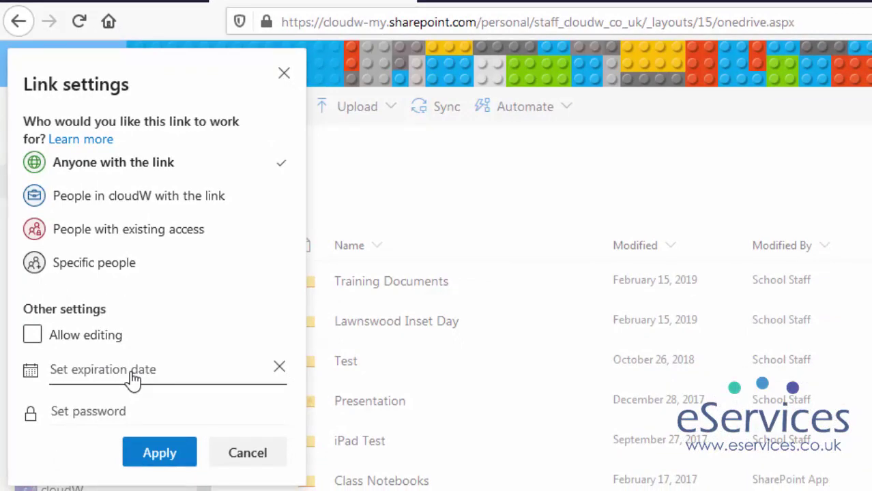
Apply the view-only settings, copy the Video's shareable link, and close the Link copied panel.
{"action": "left_click", "coordinate": [158, 454]}
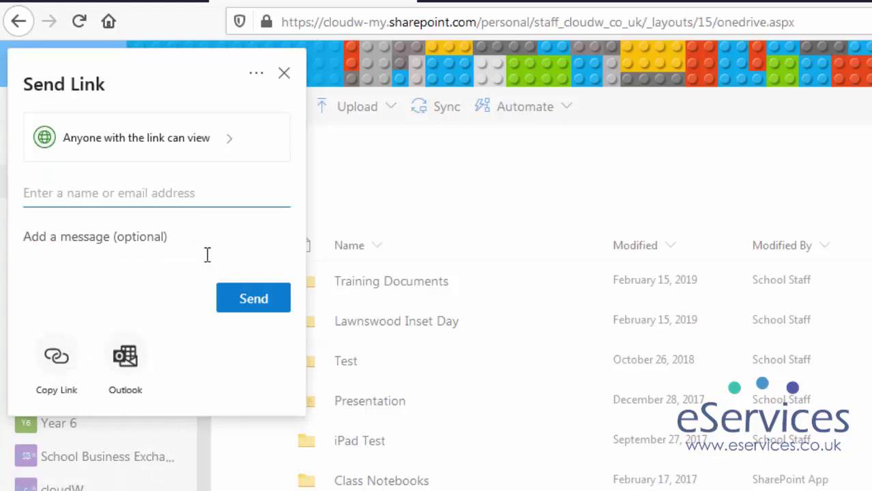
{"action": "left_click", "coordinate": [57, 359]}
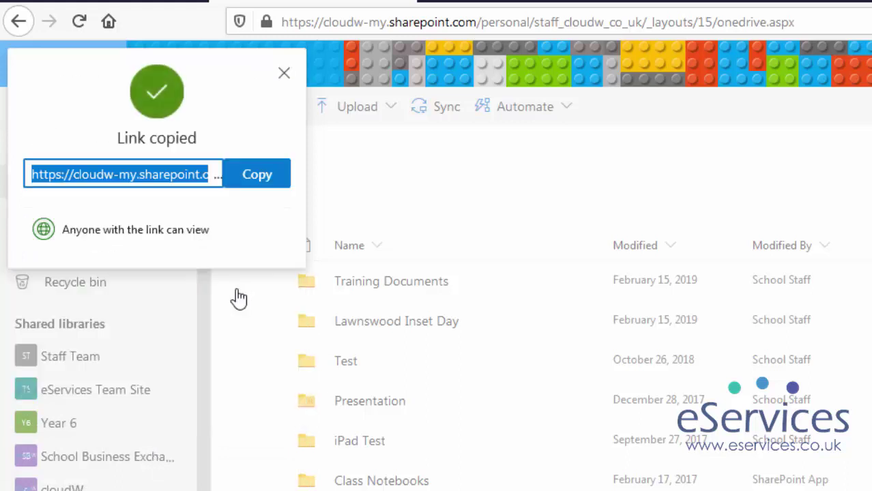
{"action": "left_click", "coordinate": [140, 174]}
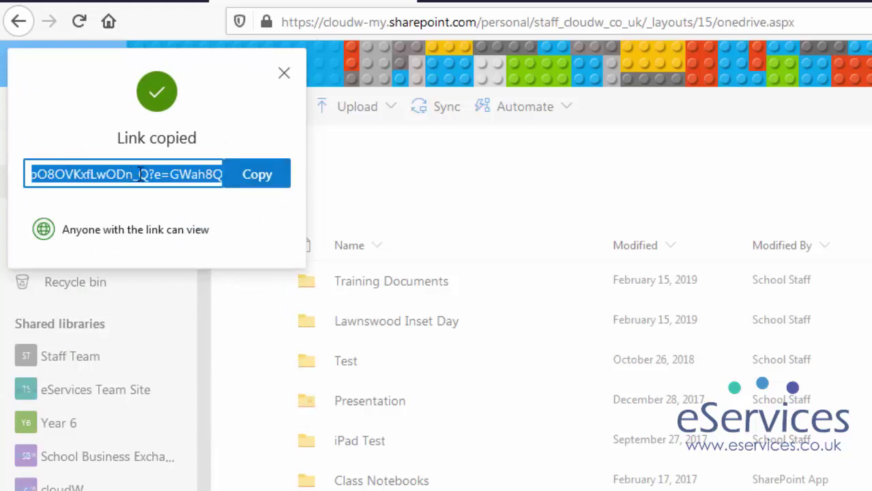
{"action": "left_click", "coordinate": [240, 181]}
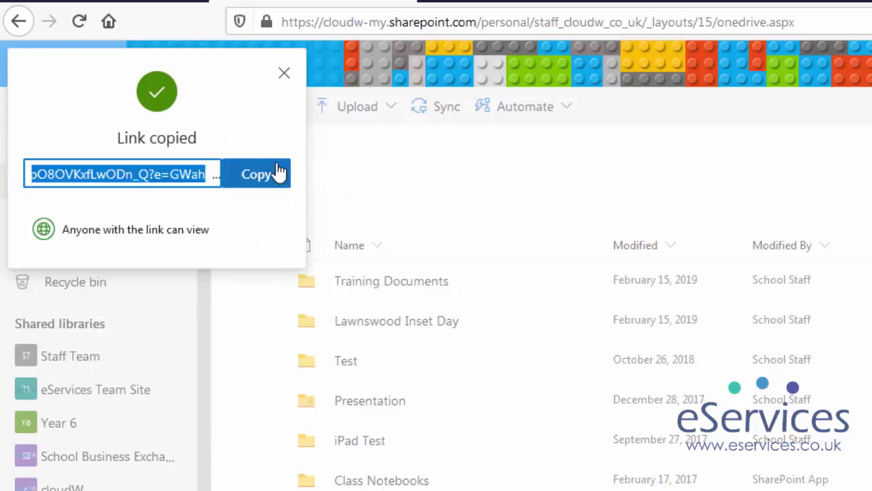
{"action": "left_click", "coordinate": [285, 76]}
{"action": "left_click", "coordinate": [284, 75]}
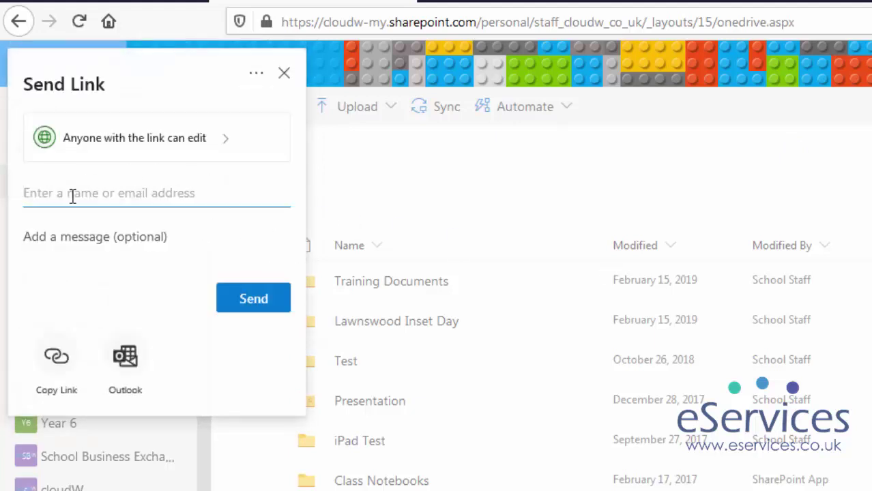
Make the Video.mp4 link view-only and send it to the suggested student recipient.
{"action": "left_click", "coordinate": [142, 142]}
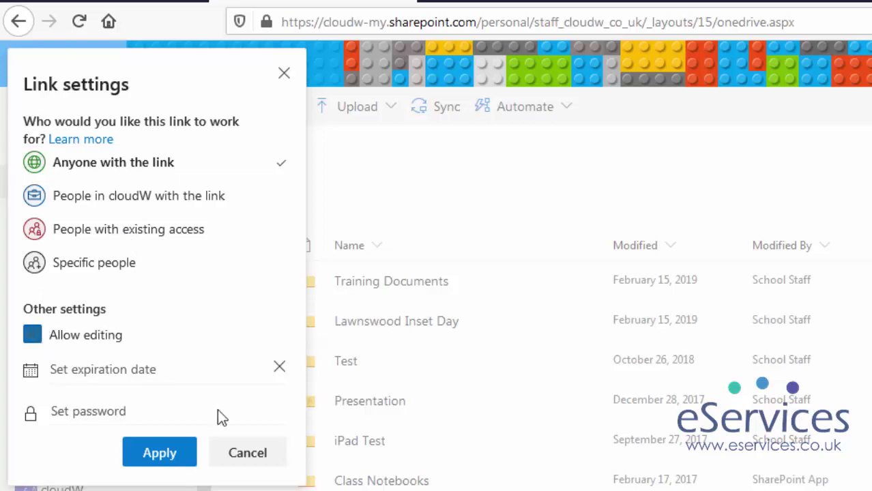
{"action": "left_click", "coordinate": [137, 459]}
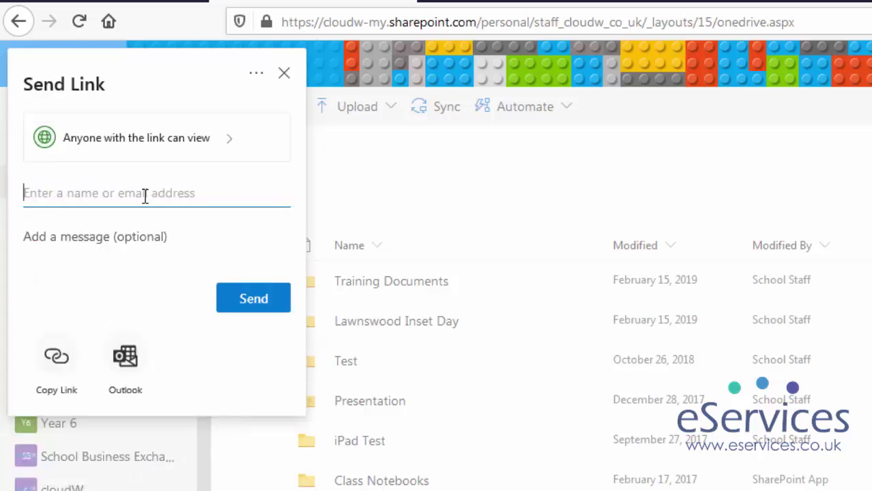
{"action": "type", "text": "11beatri"}
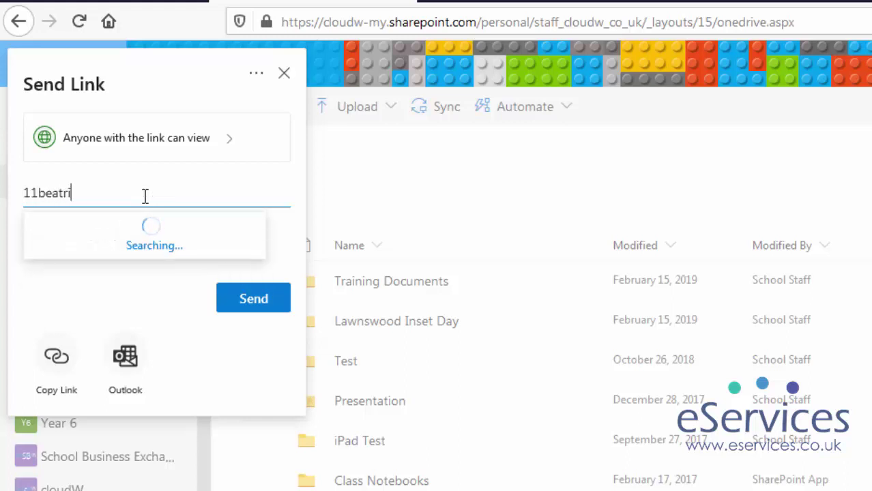
{"action": "type", "text": "d"}
{"action": "key", "text": "BackSpace"}
{"action": "left_click", "coordinate": [95, 243]}
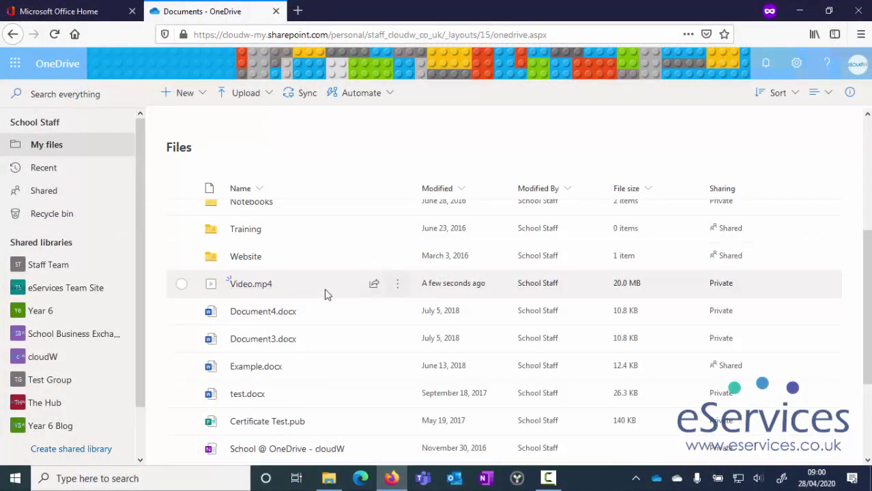
Reopen the Send Link sharing panel for Video.mp4 from its row in the file list.
{"action": "mouse_move", "coordinate": [246, 288]}
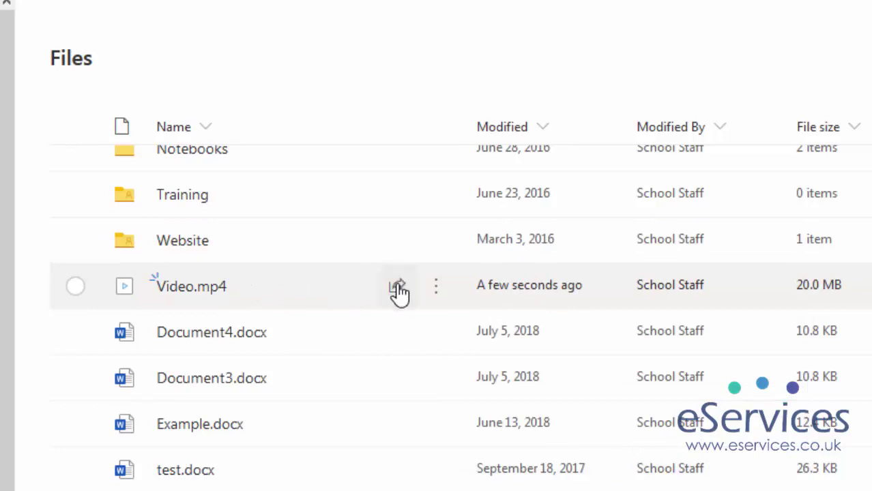
{"action": "mouse_move", "coordinate": [398, 294]}
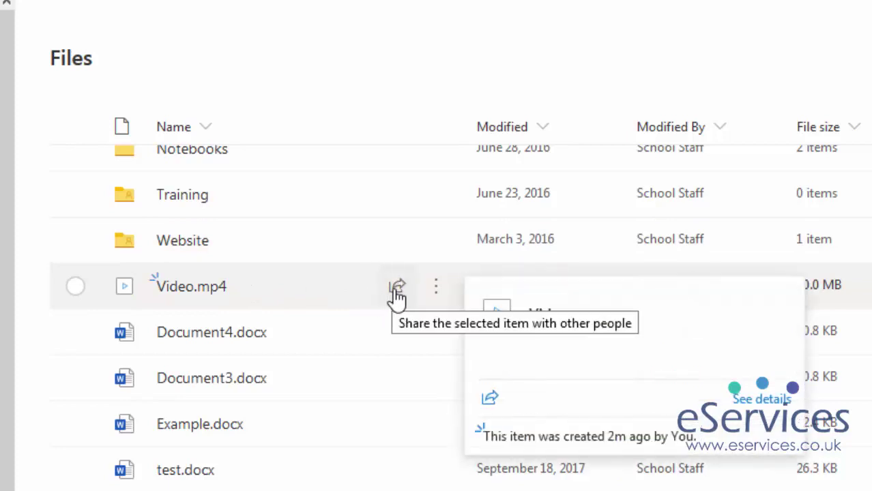
{"action": "left_click", "coordinate": [398, 293]}
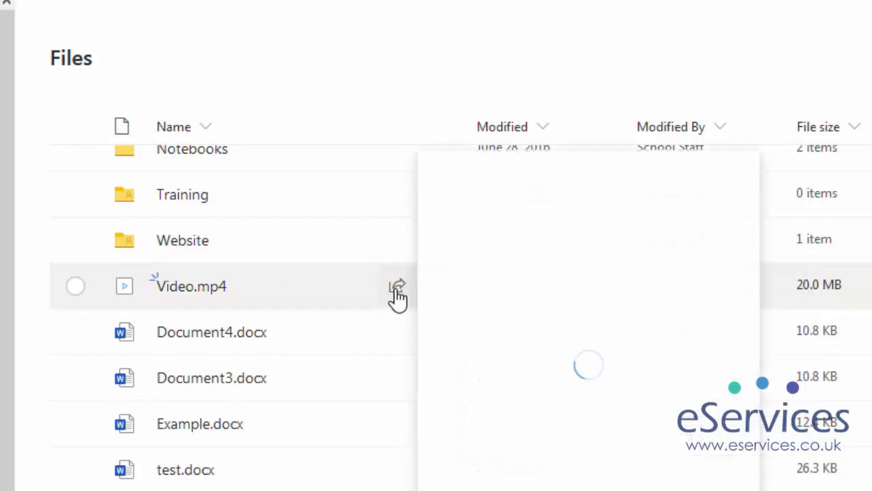